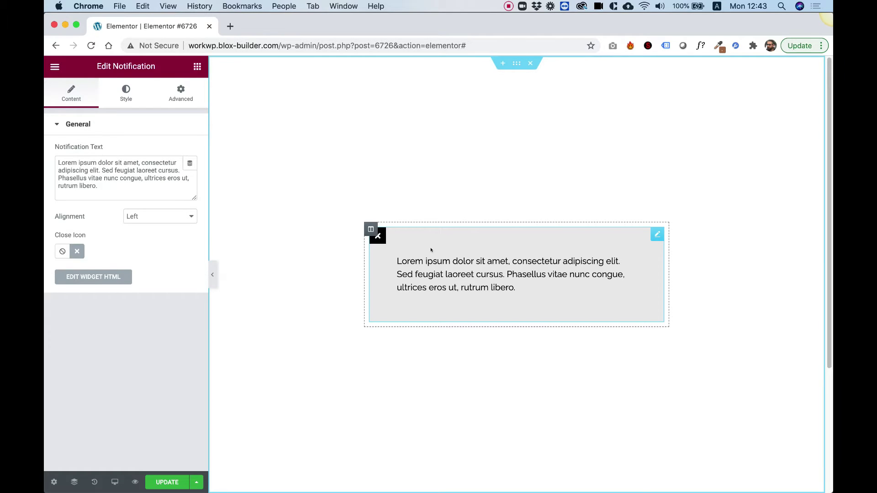
- Try centre and right alignment on the notification text, then return it to left
click(151, 217)
click(144, 234)
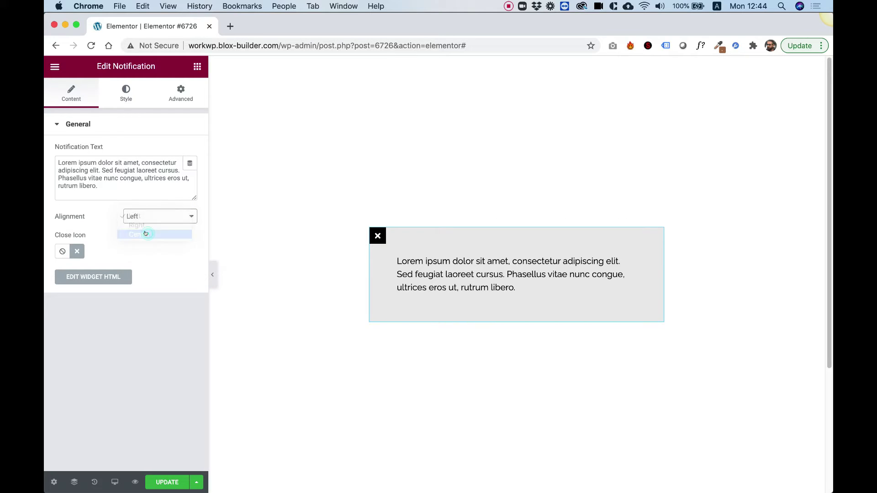
click(148, 220)
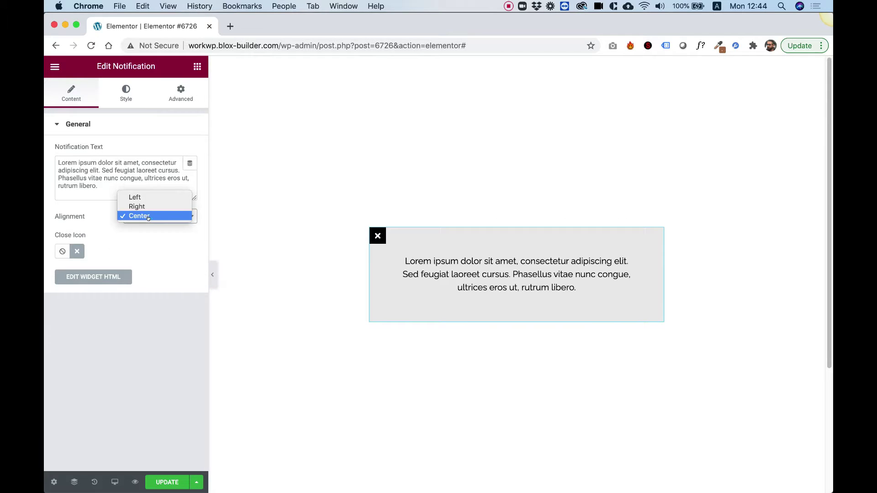
click(143, 203)
click(144, 214)
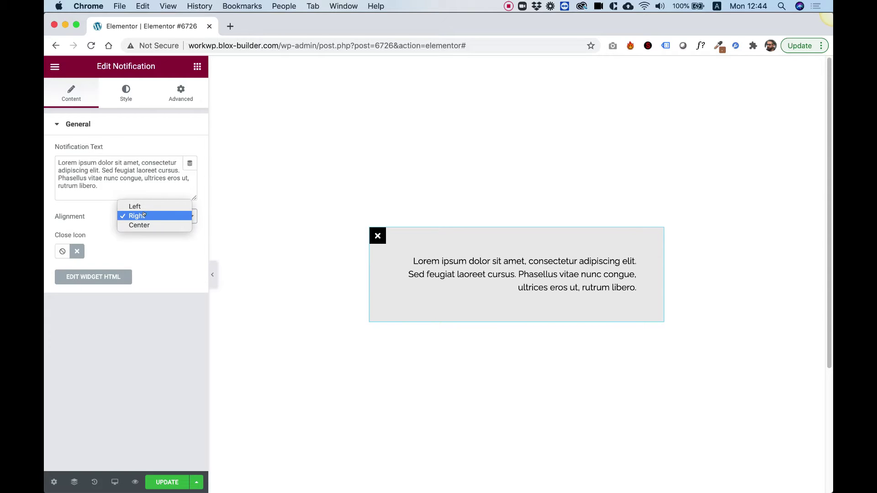
click(142, 205)
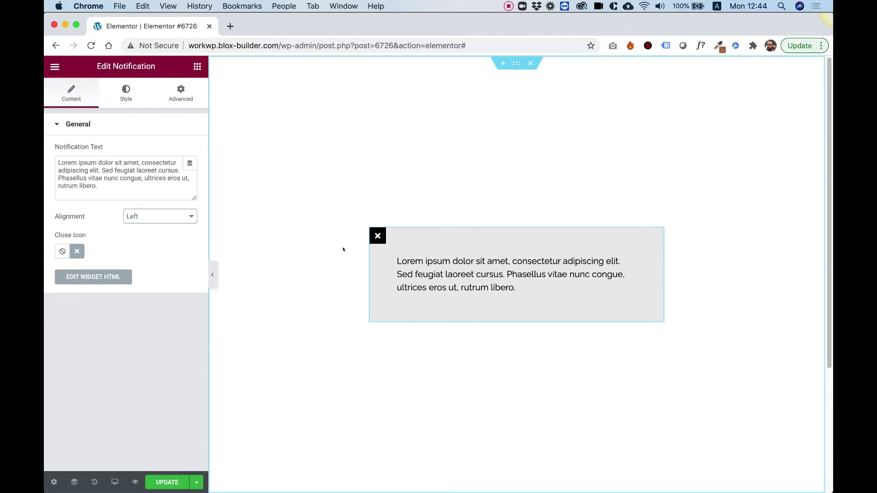
- Lighten the notification background to gray #F2F0F0, with padding kept at 50 px on every side
click(120, 95)
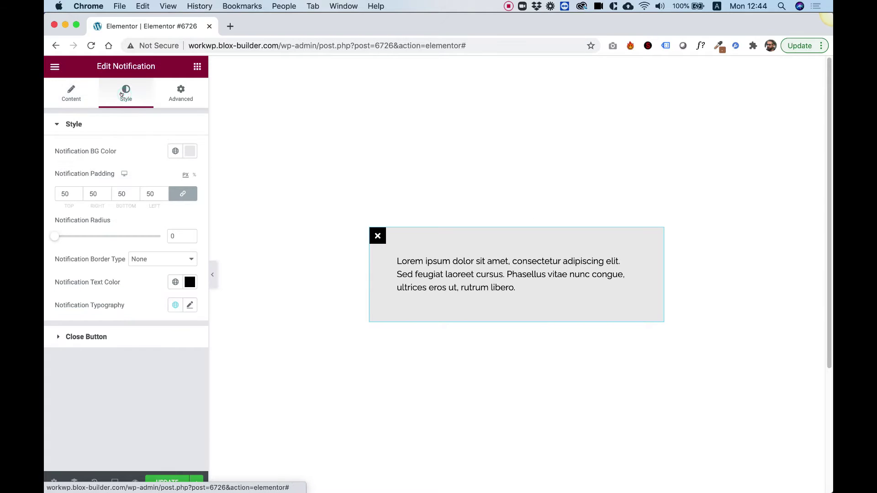
click(191, 151)
click(153, 196)
mouse_move(149, 193)
mouse_down()
mouse_move(143, 185)
mouse_move(102, 185)
mouse_move(60, 197)
mouse_up()
click(130, 149)
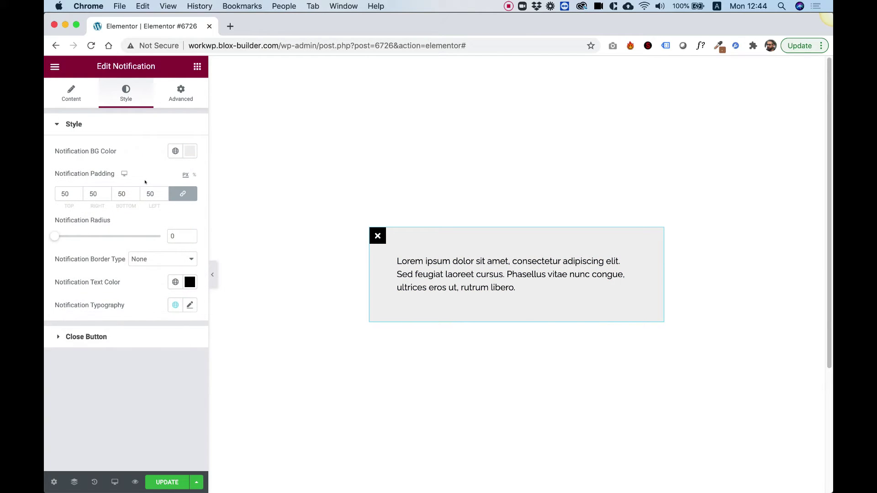
double_click(75, 195)
key(Down)
key(Down)
key(Down)
key(Down)
key(Down)
key(Down)
key(Down)
key(Down)
key(Down)
key(Down)
key(Down)
key(Down)
key(Down)
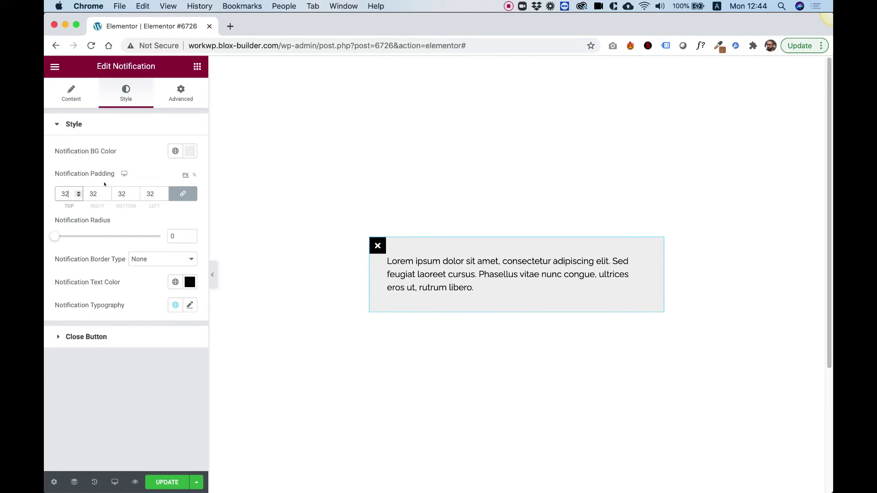
key(Up)
key(Up)
key(Up)
key(Up)
key(Up)
key(Up)
key(Up)
key(Up)
key(Up)
key(Up)
key(Up)
key(Up)
key(Up)
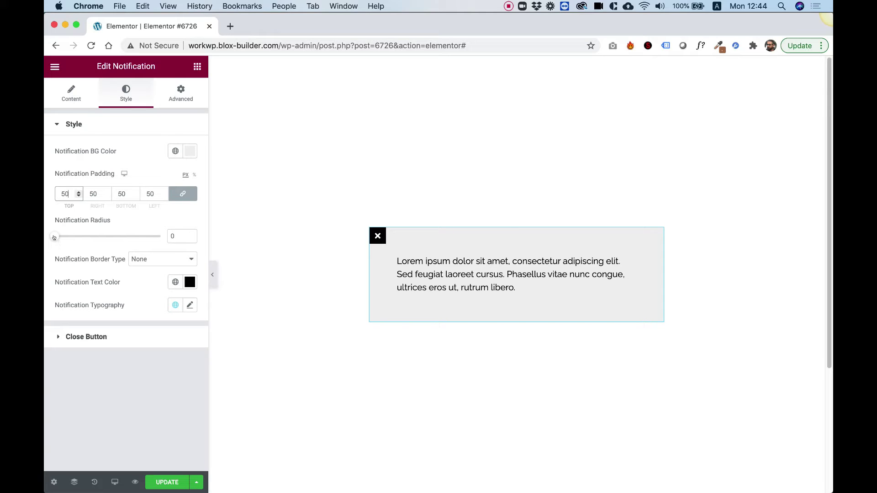
- Give the notification box a 64 corner radius and a Solid black border
drag(54, 238, 123, 242)
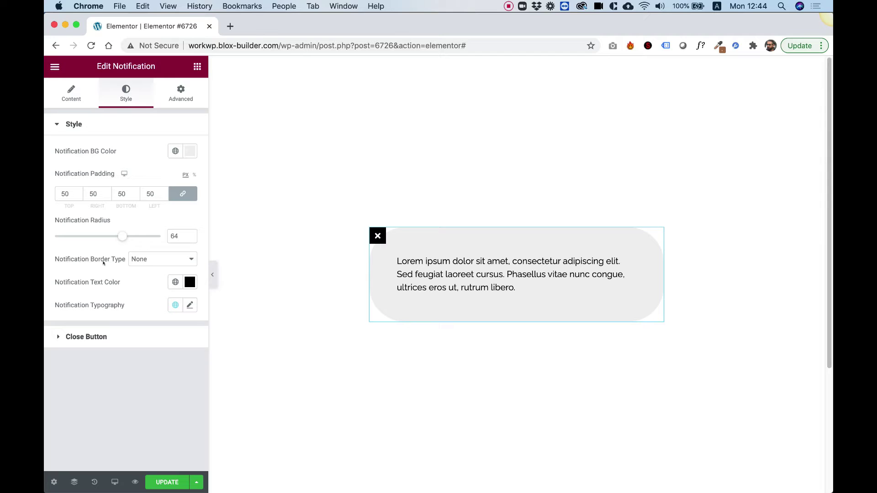
click(142, 259)
click(144, 267)
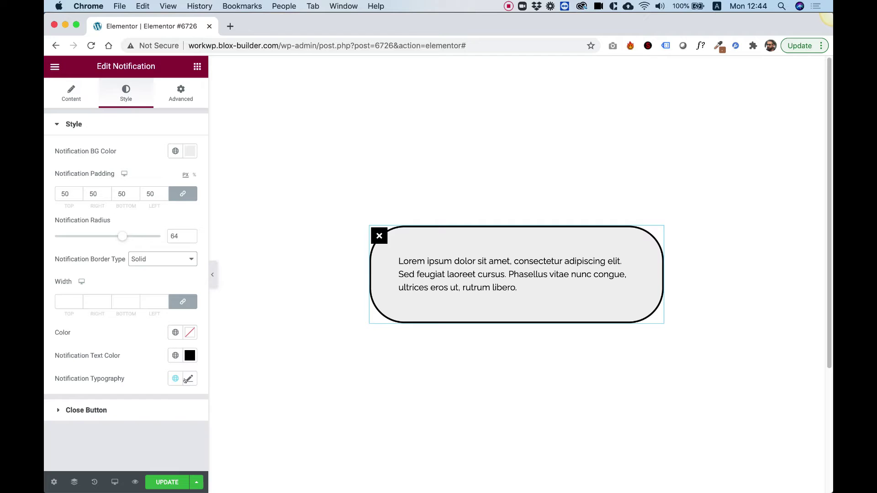
- Set the notification's Raleway text size to 14 px in Notification Typography
click(182, 380)
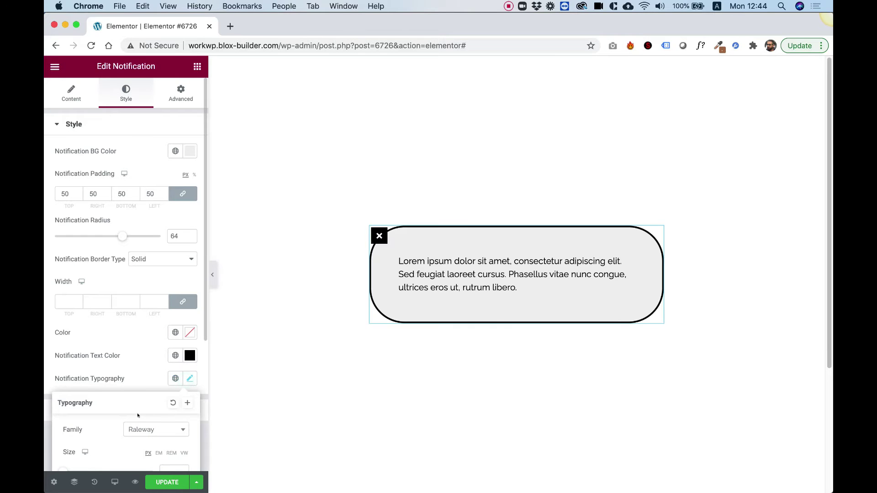
scroll(137, 413, down, 4)
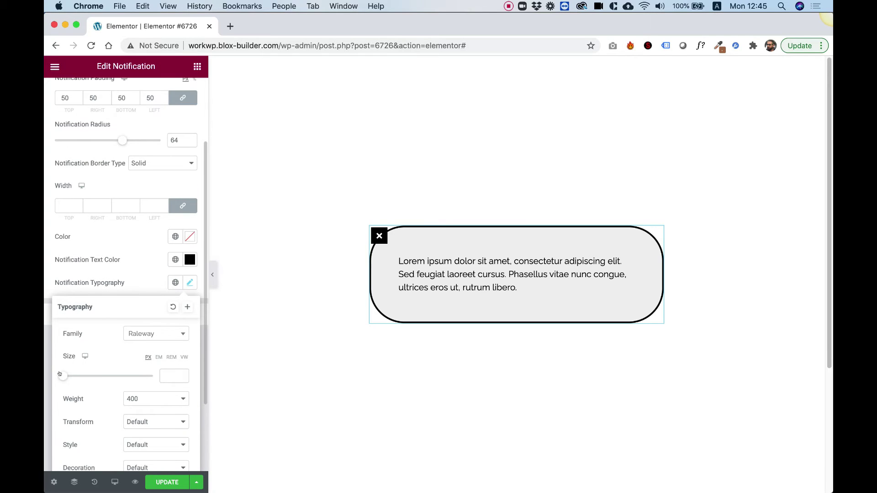
drag(63, 375, 65, 375)
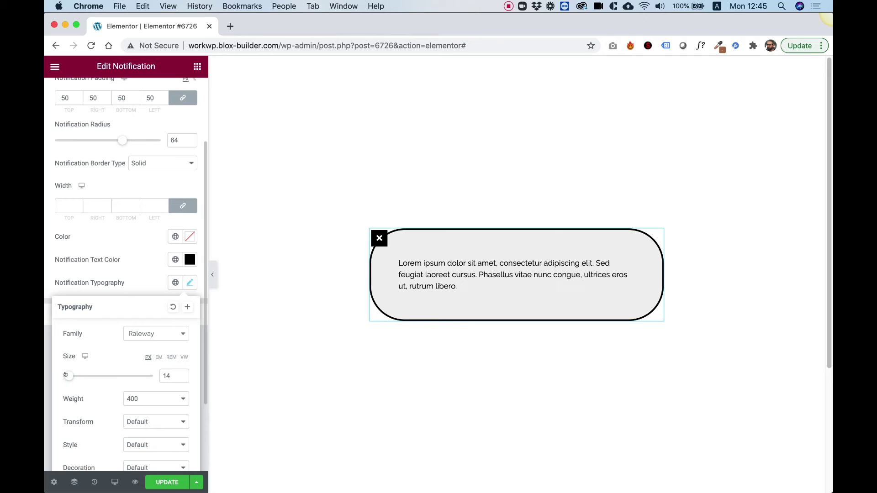
scroll(93, 374, down, 2)
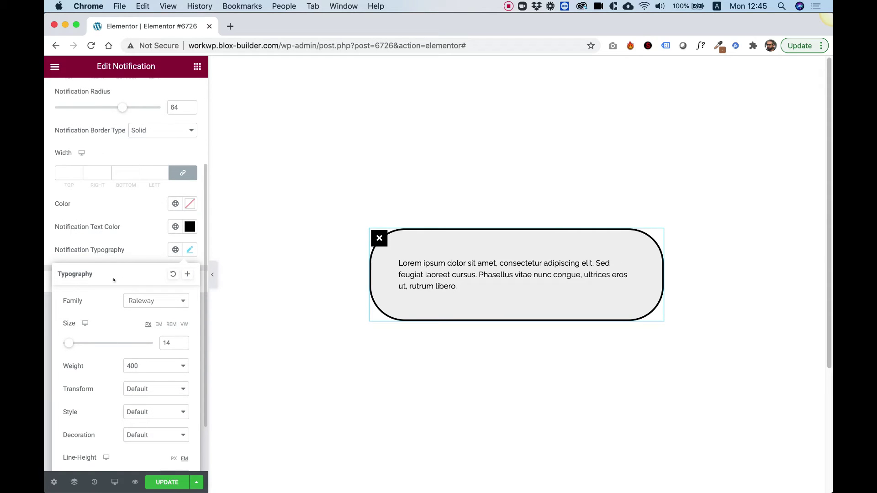
click(129, 253)
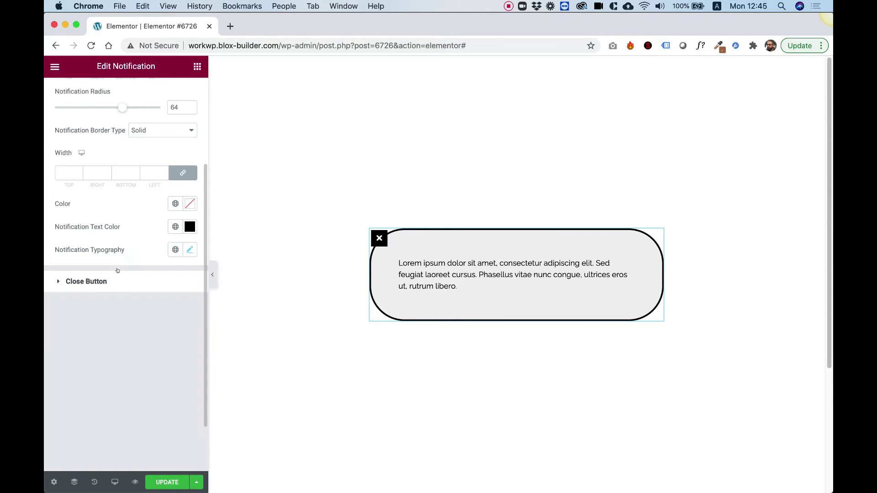
- Give the close button a red #FF0000 background
click(83, 281)
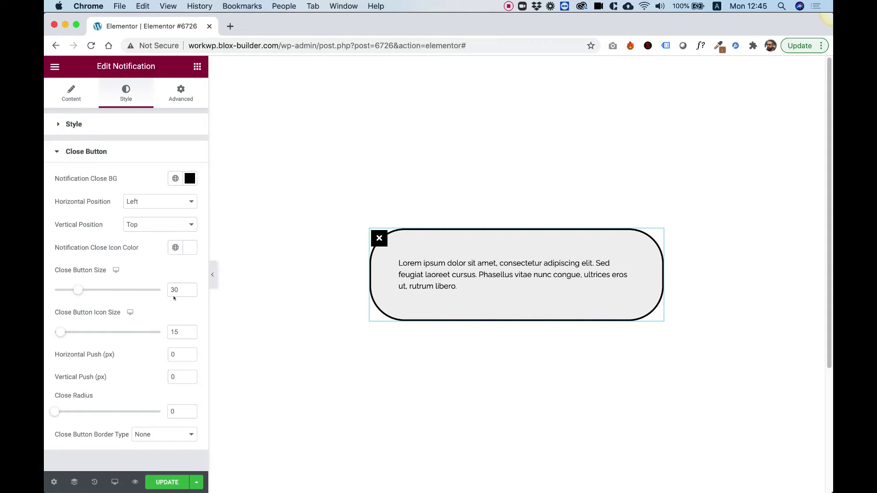
click(189, 178)
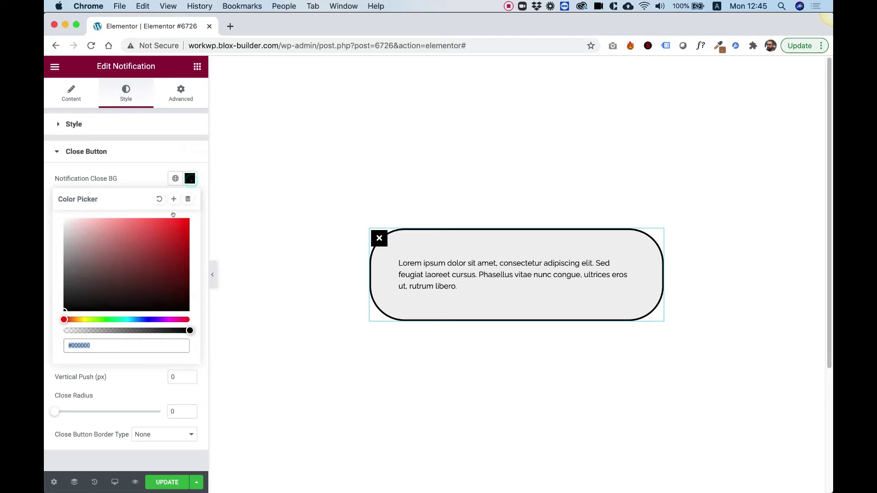
text(#FF0000)
click(128, 178)
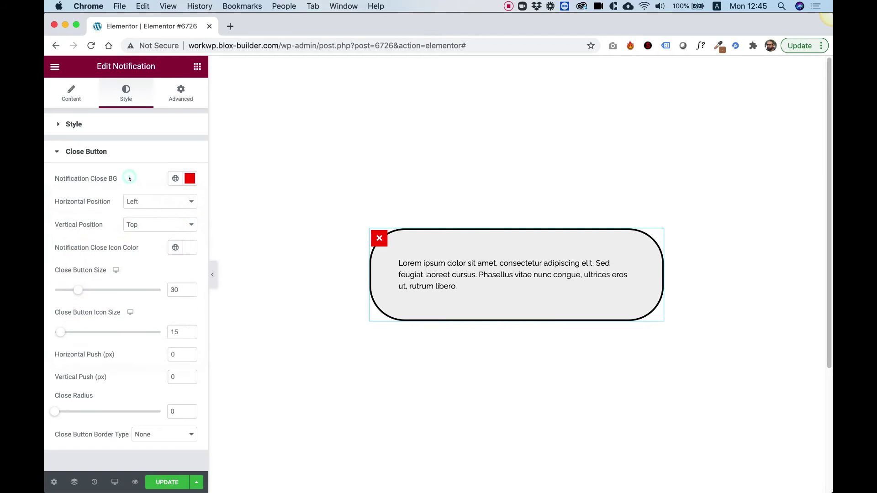
- Set the close button's Horizontal Position to Right and Vertical Position to Top
click(139, 203)
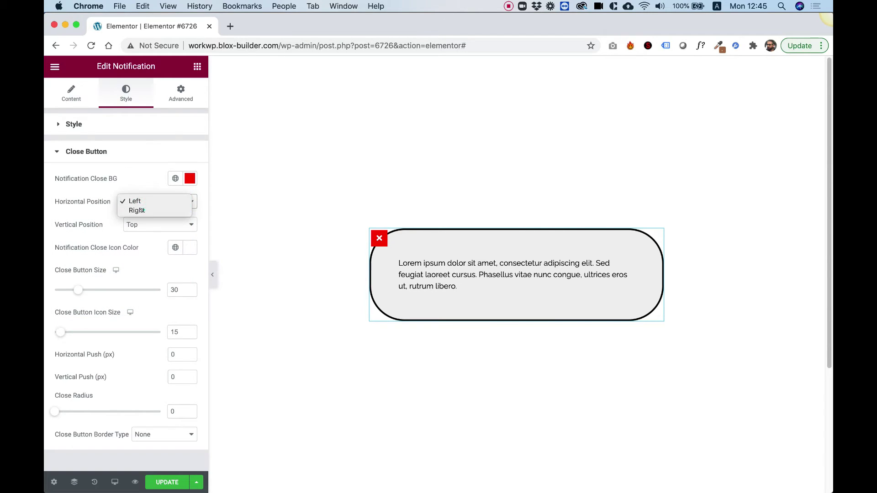
click(141, 208)
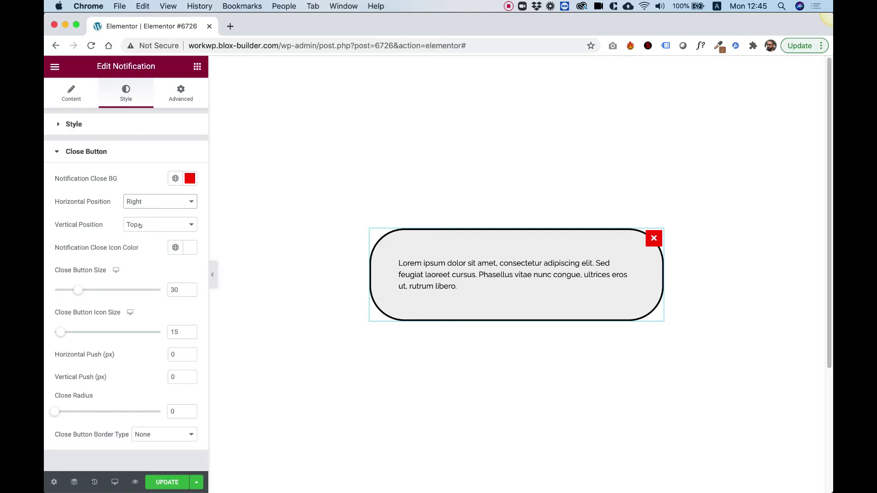
click(140, 226)
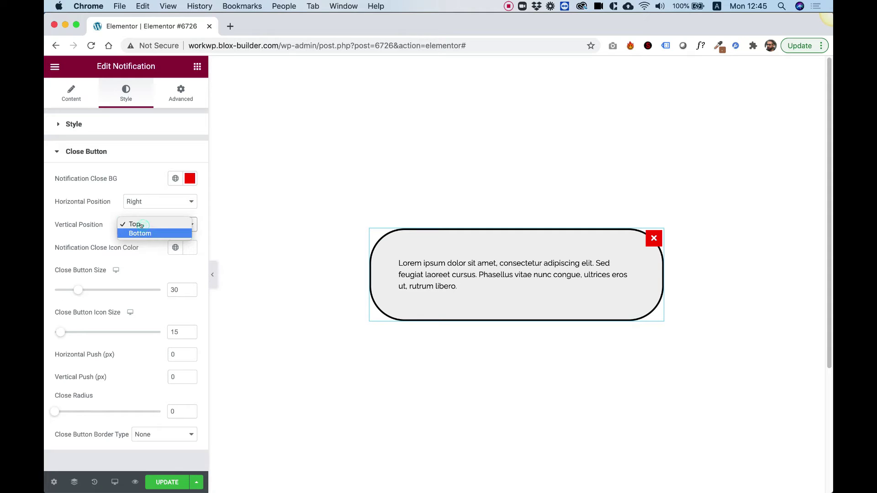
click(98, 212)
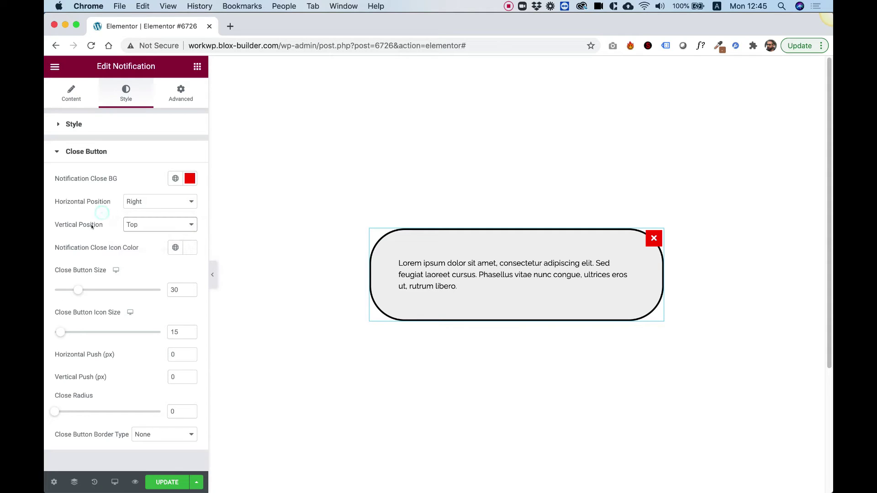
- Color the close icon yellow #FFD500, with Close Button Size 41 and Icon Size 21
click(189, 248)
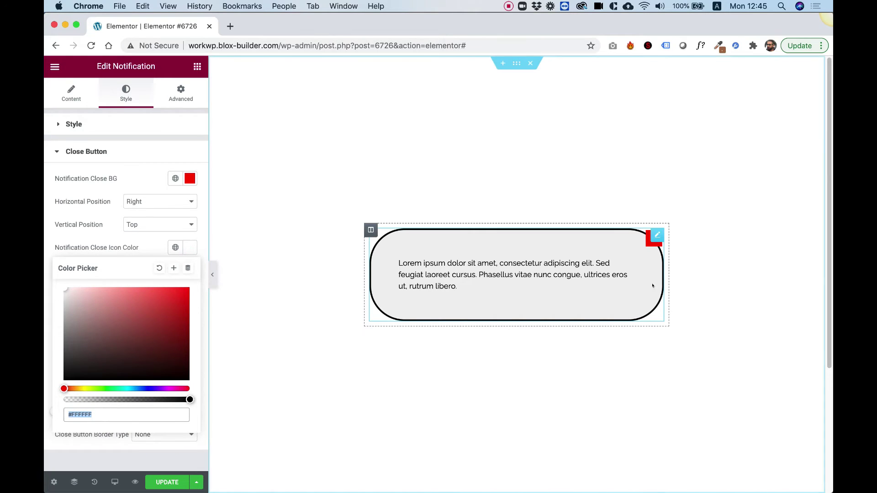
click(81, 389)
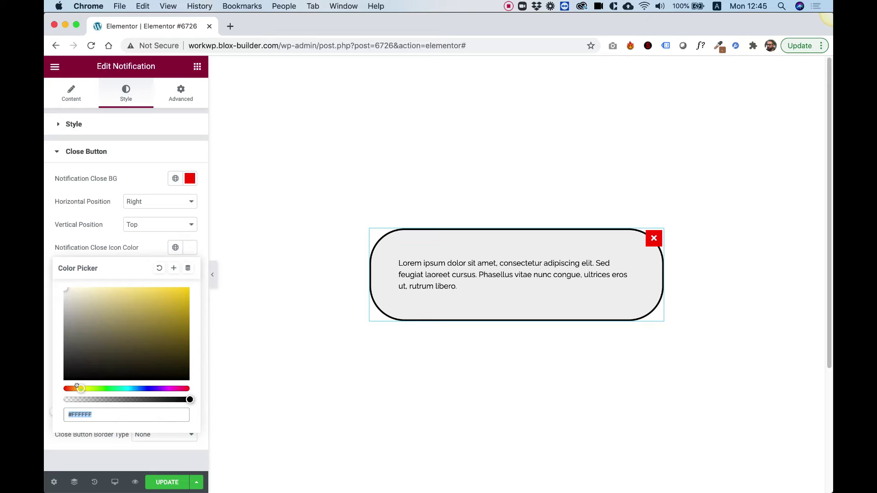
drag(113, 342, 200, 286)
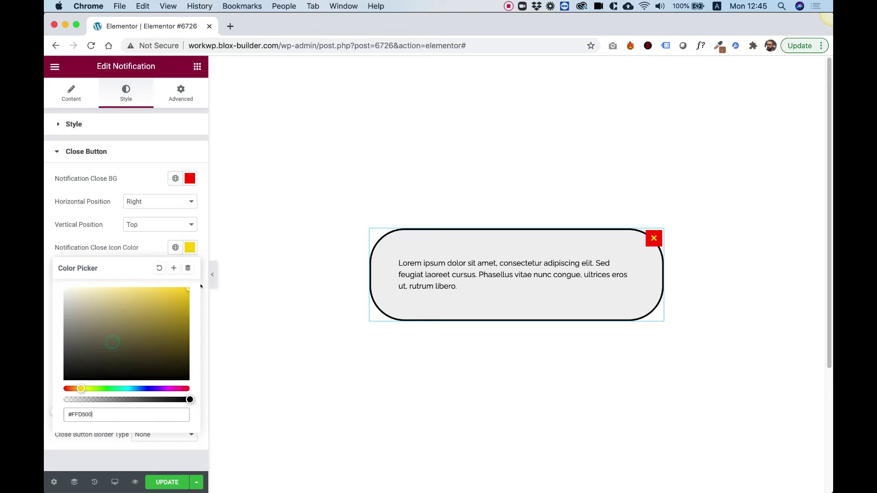
click(110, 247)
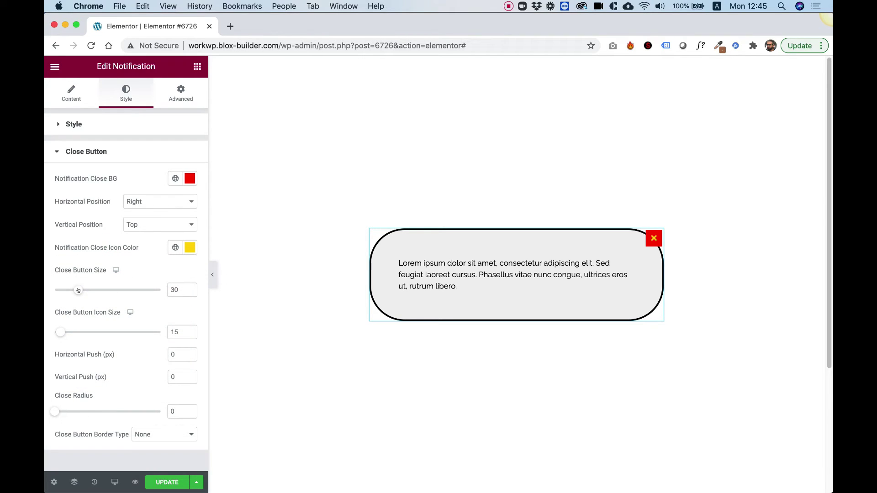
drag(79, 290, 90, 290)
drag(62, 332, 69, 332)
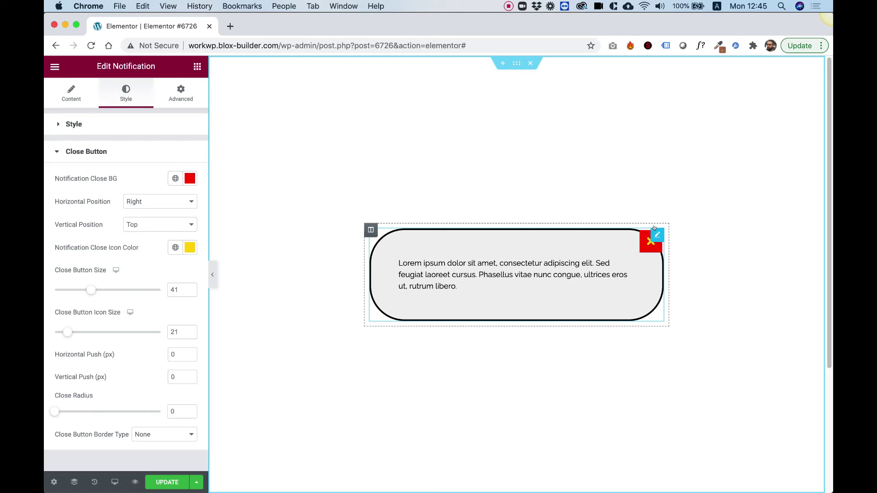
- Set both Horizontal Push and Vertical Push of the close button to -30 px
double_click(189, 355)
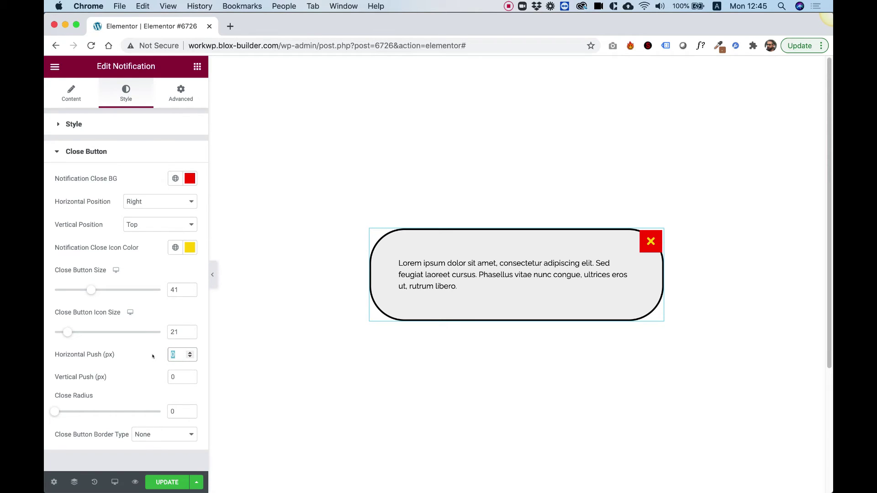
text(30)
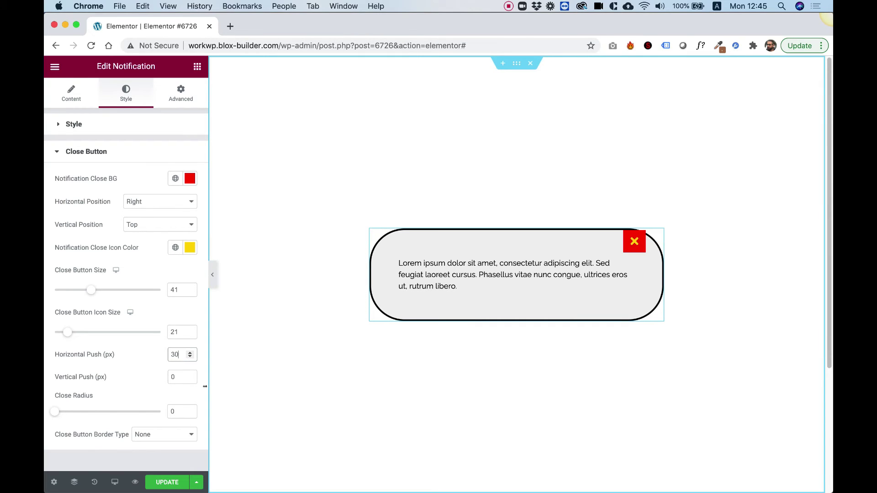
key(Tab)
text(30)
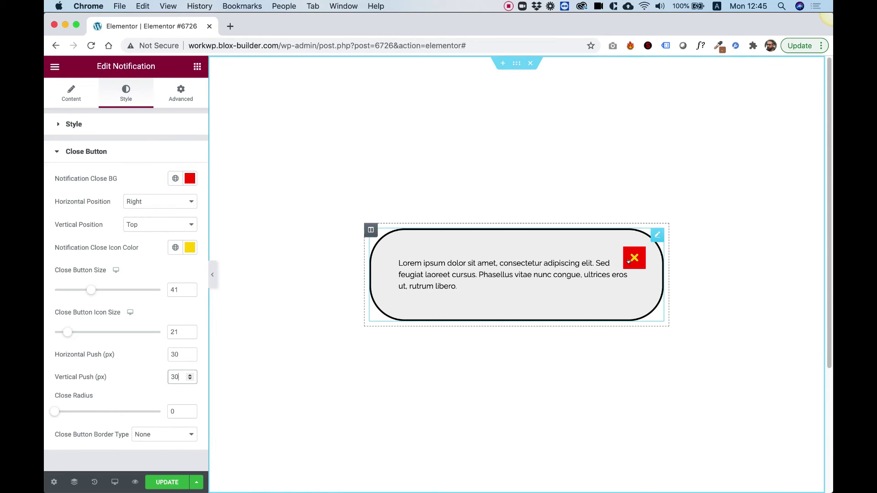
click(174, 355)
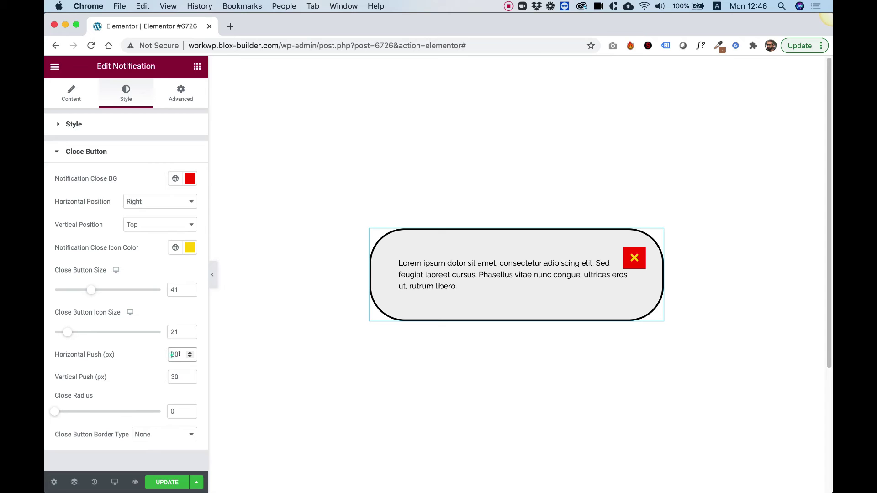
text(-)
click(172, 377)
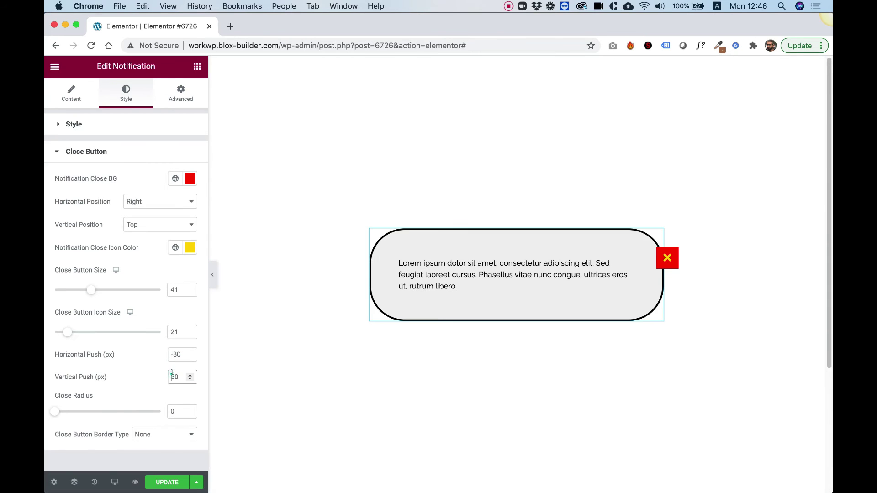
text(-)
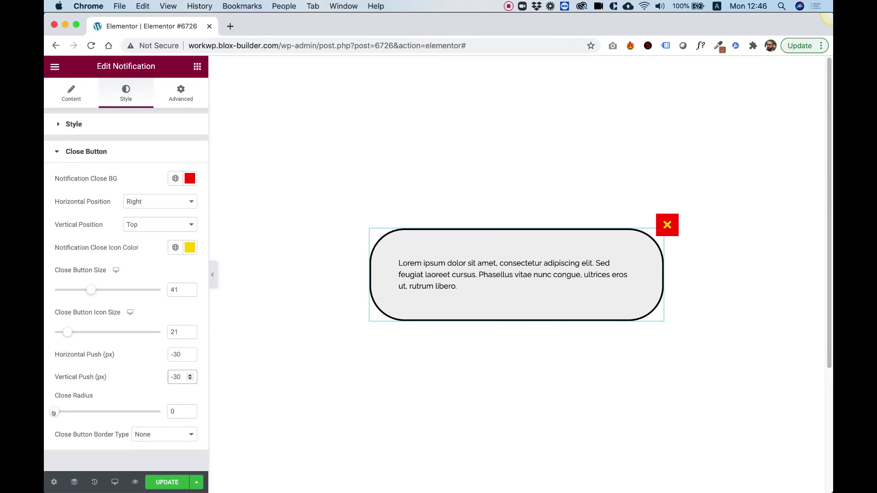
- Give the close button a 100 radius and a Solid black border
drag(53, 412, 181, 413)
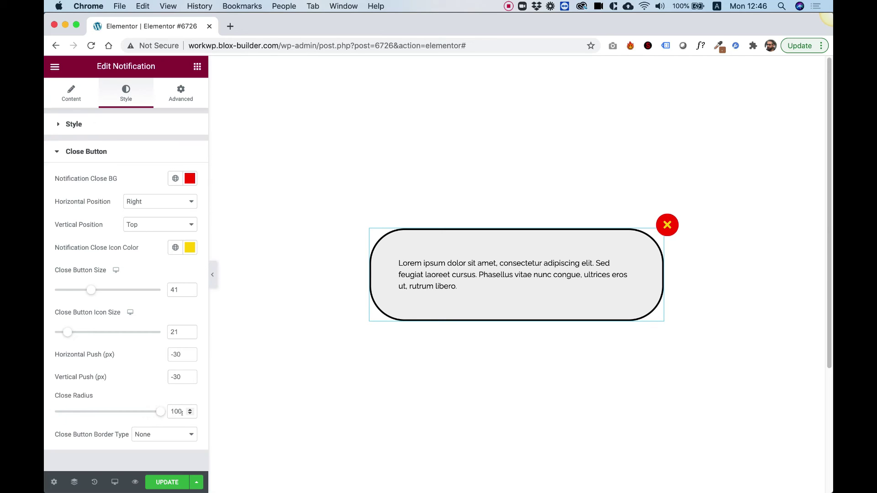
click(176, 434)
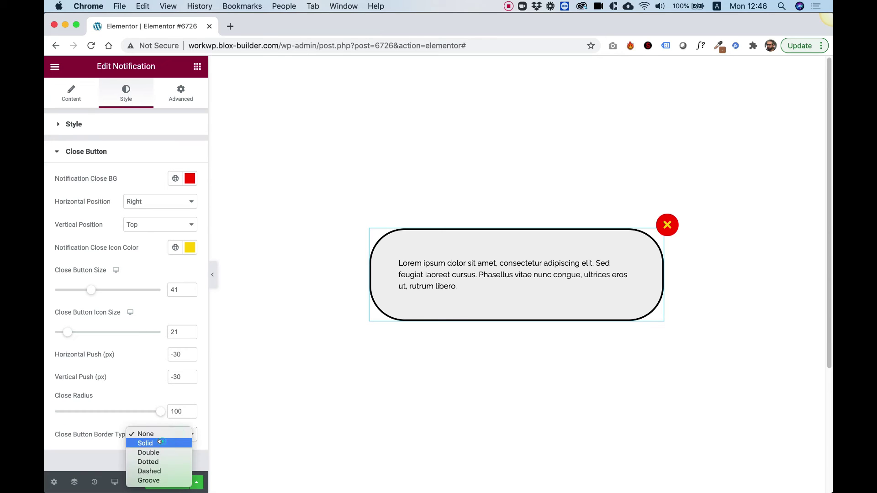
click(160, 442)
scroll(152, 445, down, 2)
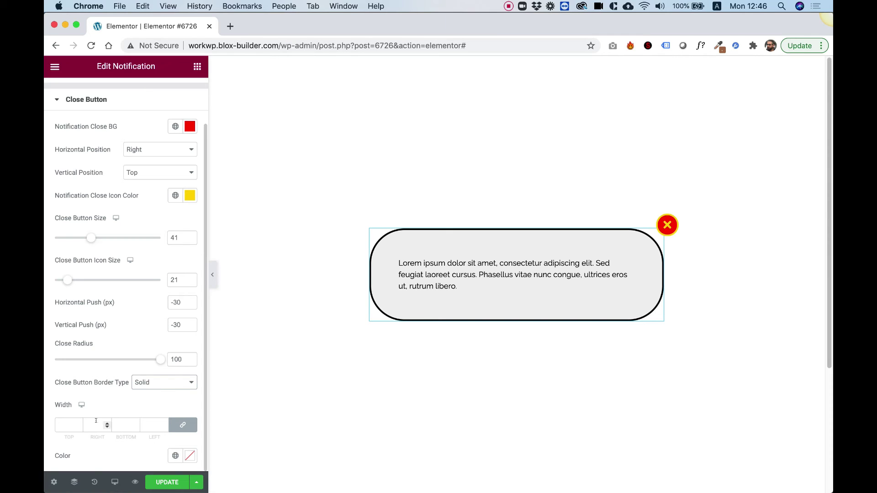
click(189, 455)
drag(137, 379, 61, 396)
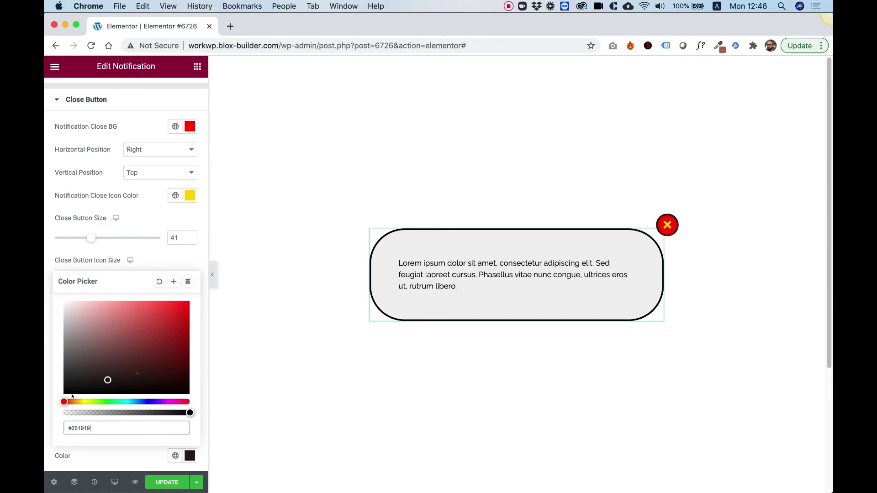
click(44, 301)
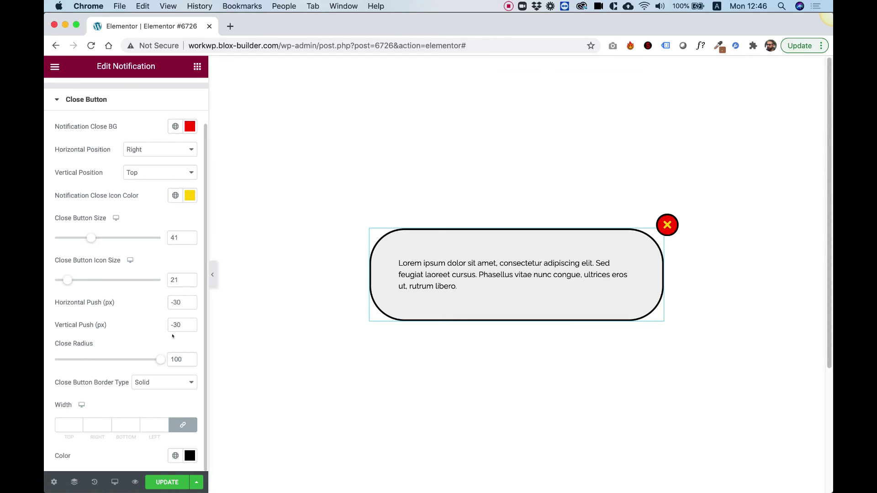
- Change the close button's Horizontal and Vertical Push from -30 to -10
drag(178, 303, 175, 325)
text(1)
text(1)
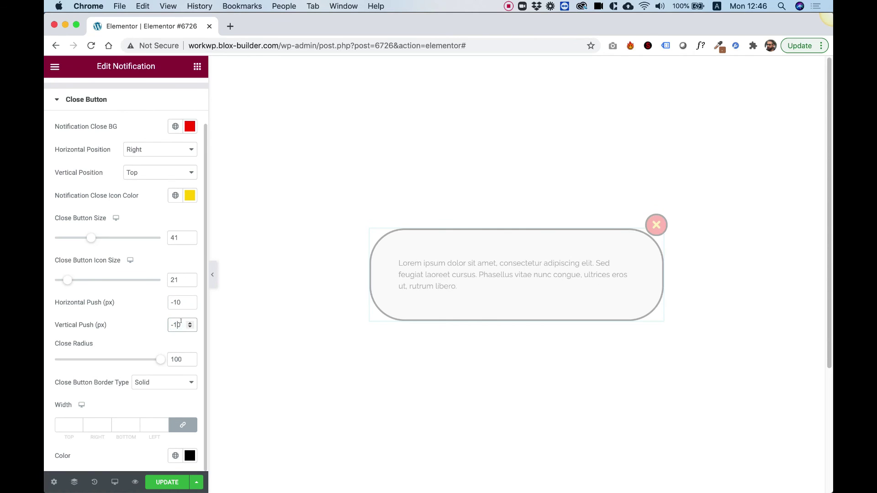